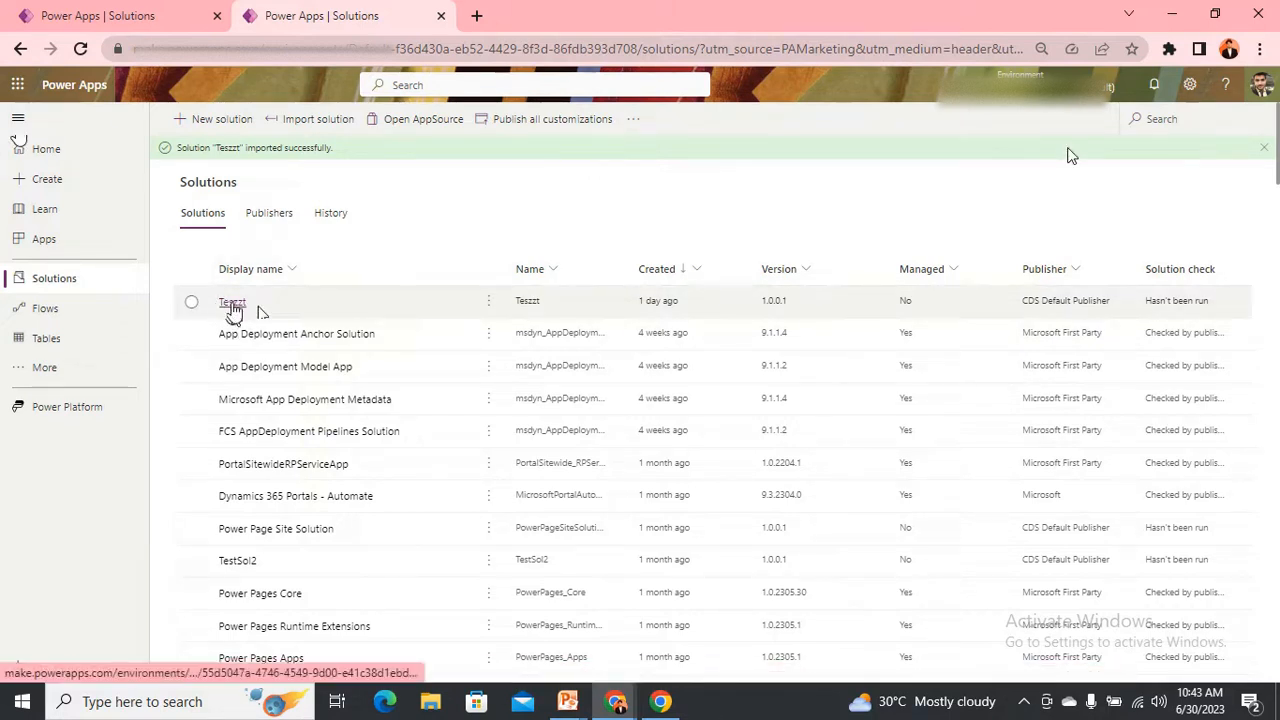
Step: Check the available actions for the Outlet Sync dataflow in the Teszzt solution, and return to the solutions list
click(233, 304)
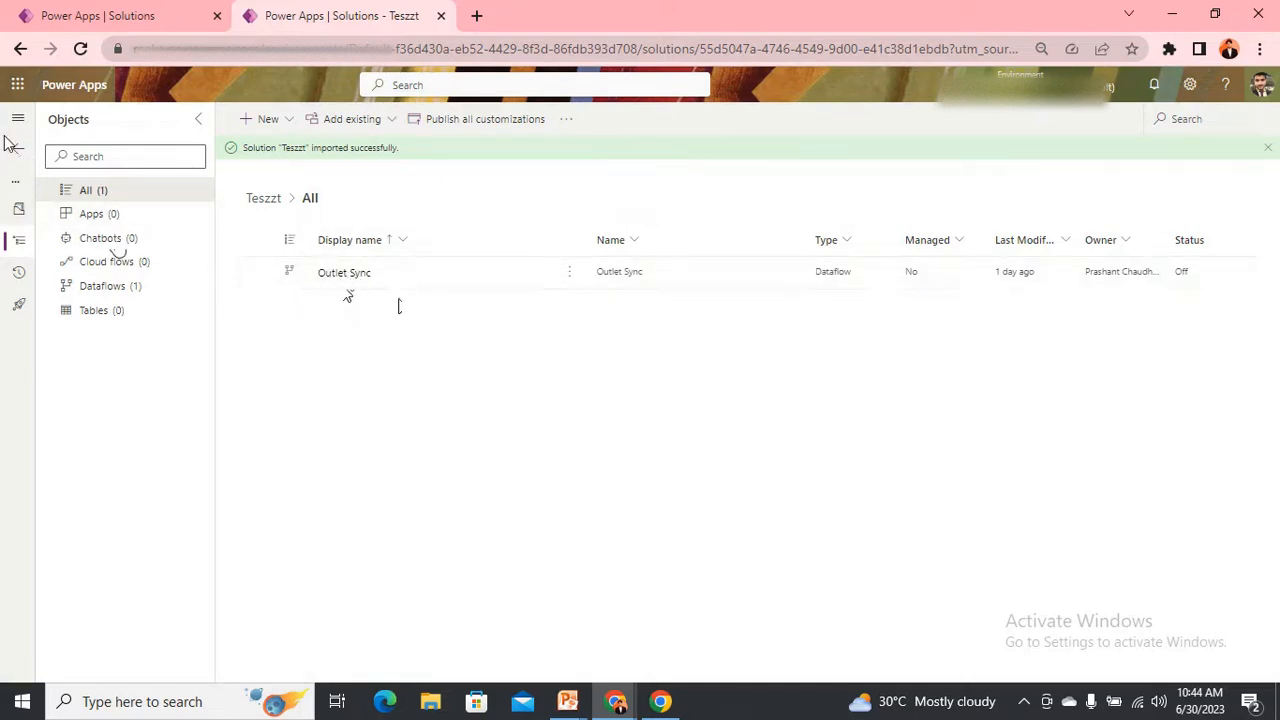
click(569, 284)
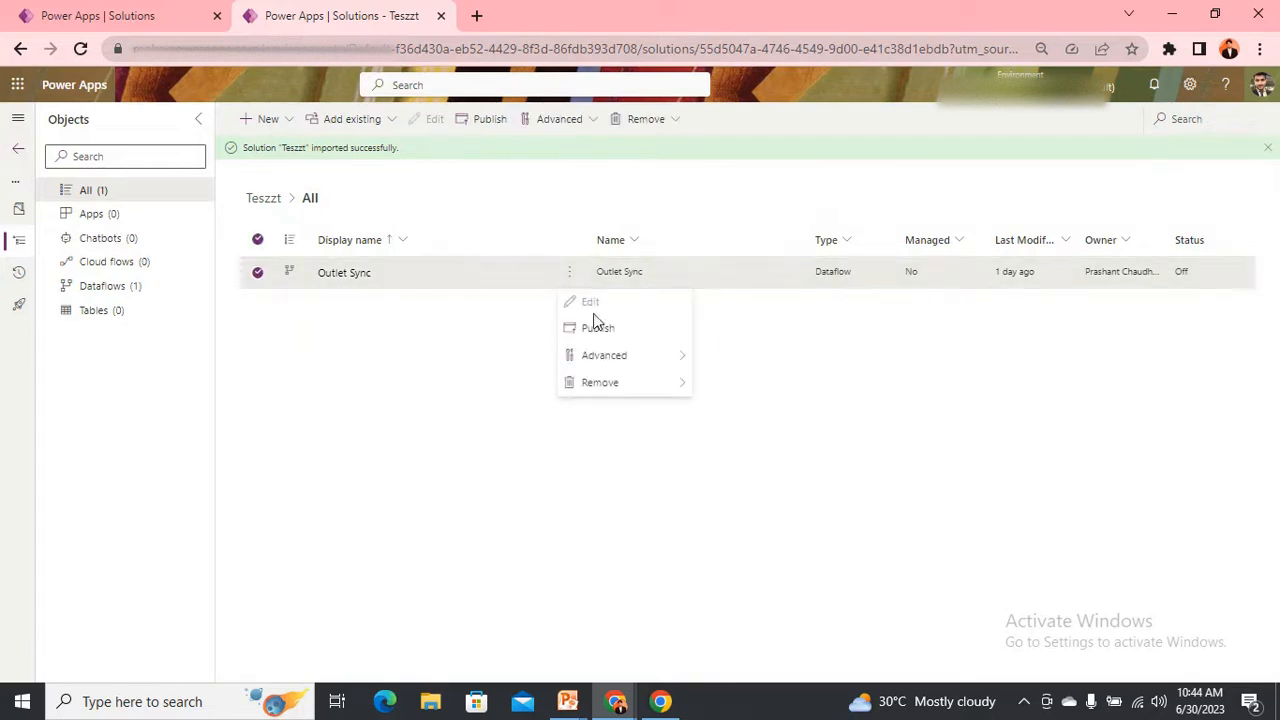
click(20, 157)
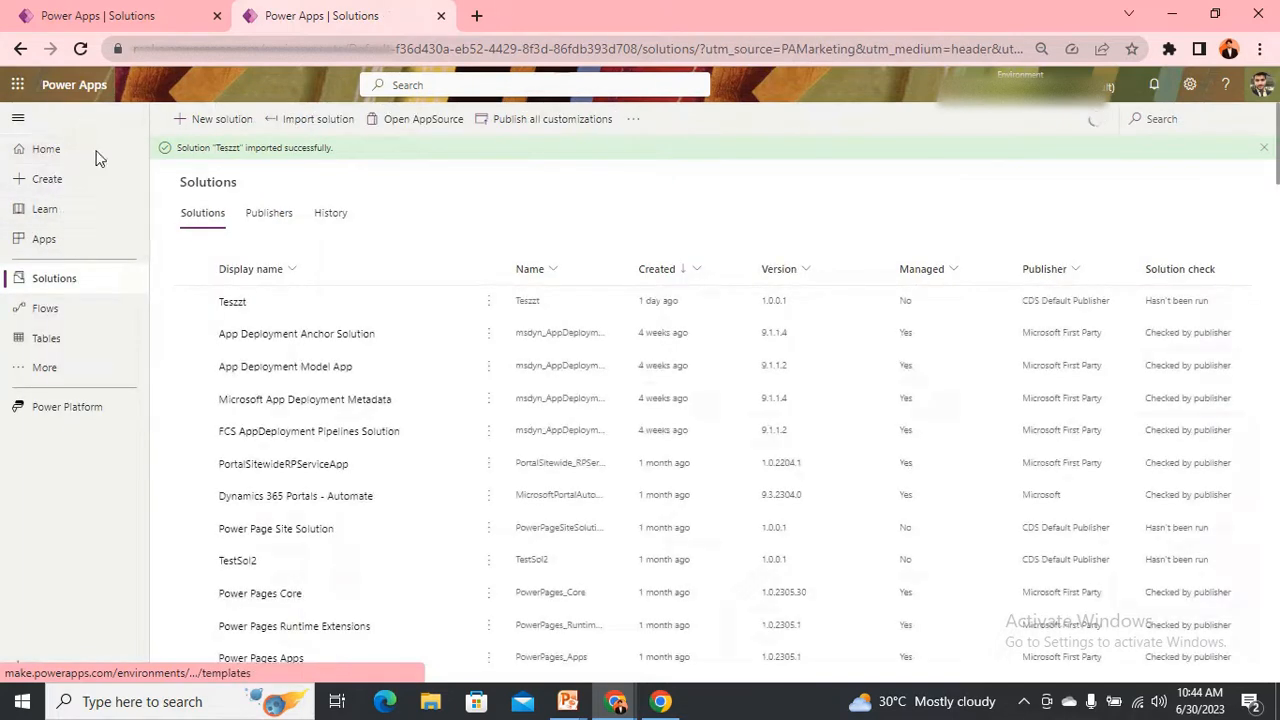
Step: Open the Outlet Sync dataflow for editing from the environment's dataflows list
click(26, 372)
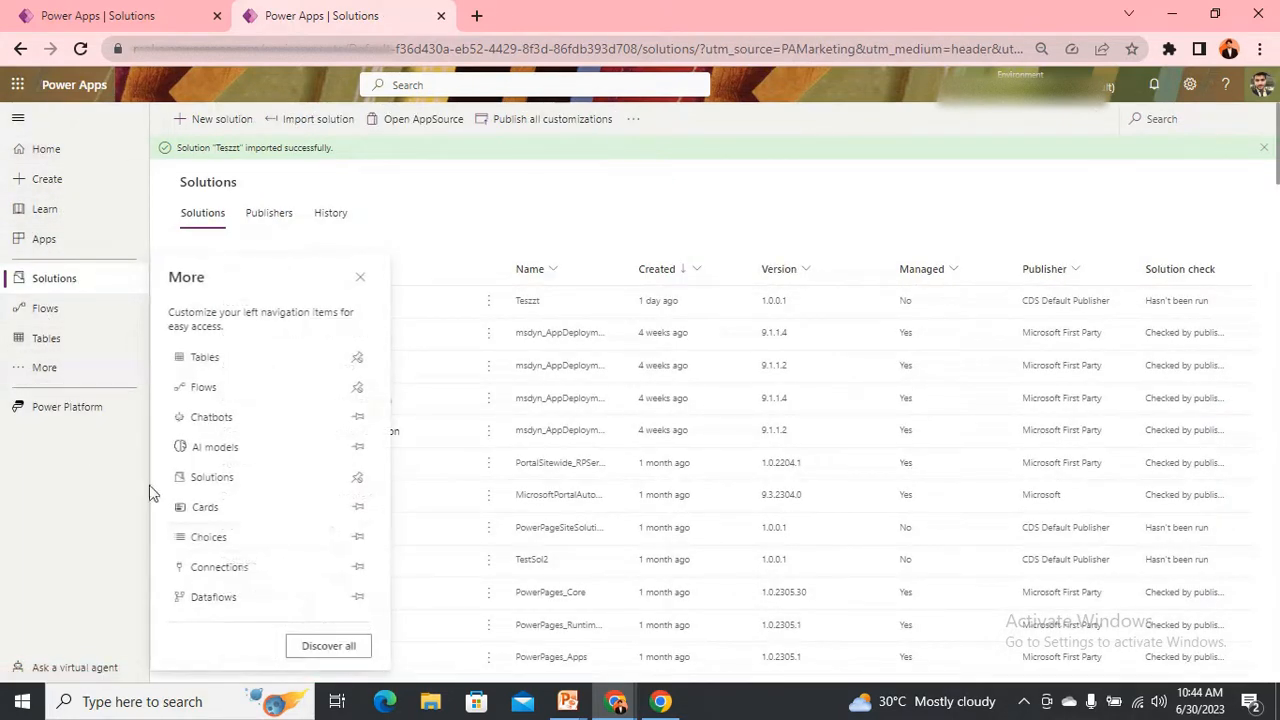
click(240, 596)
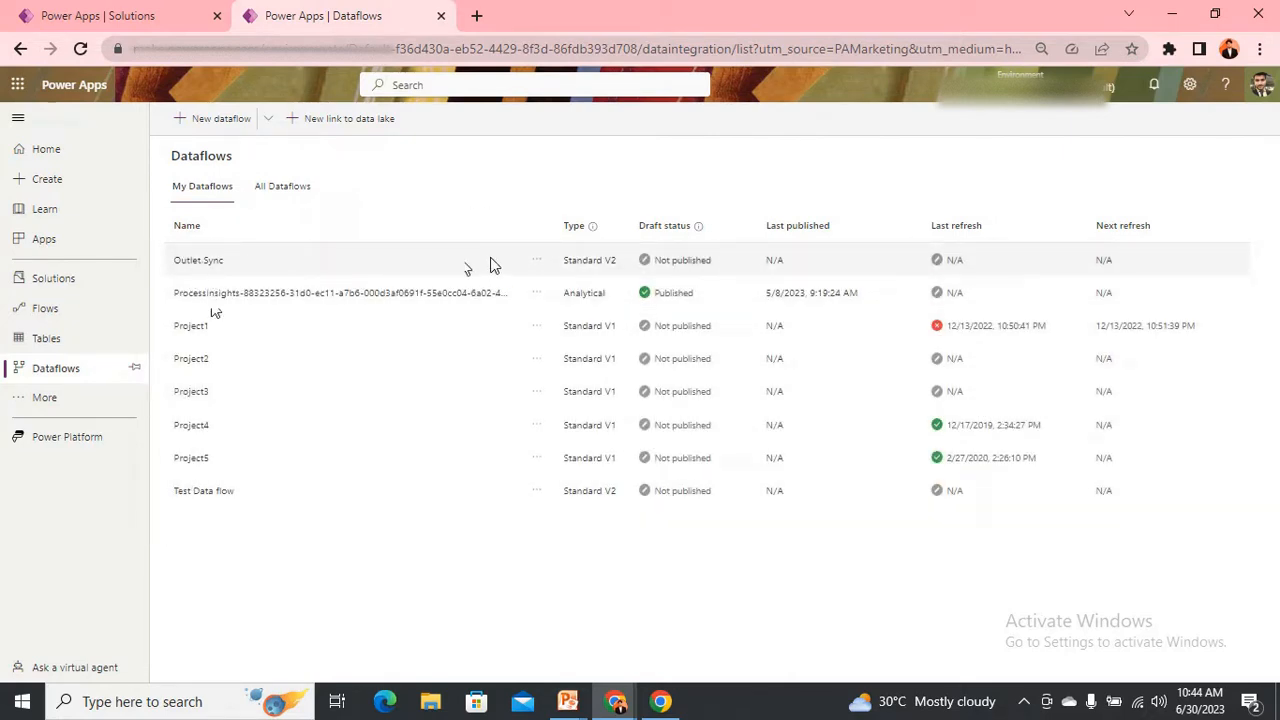
click(537, 262)
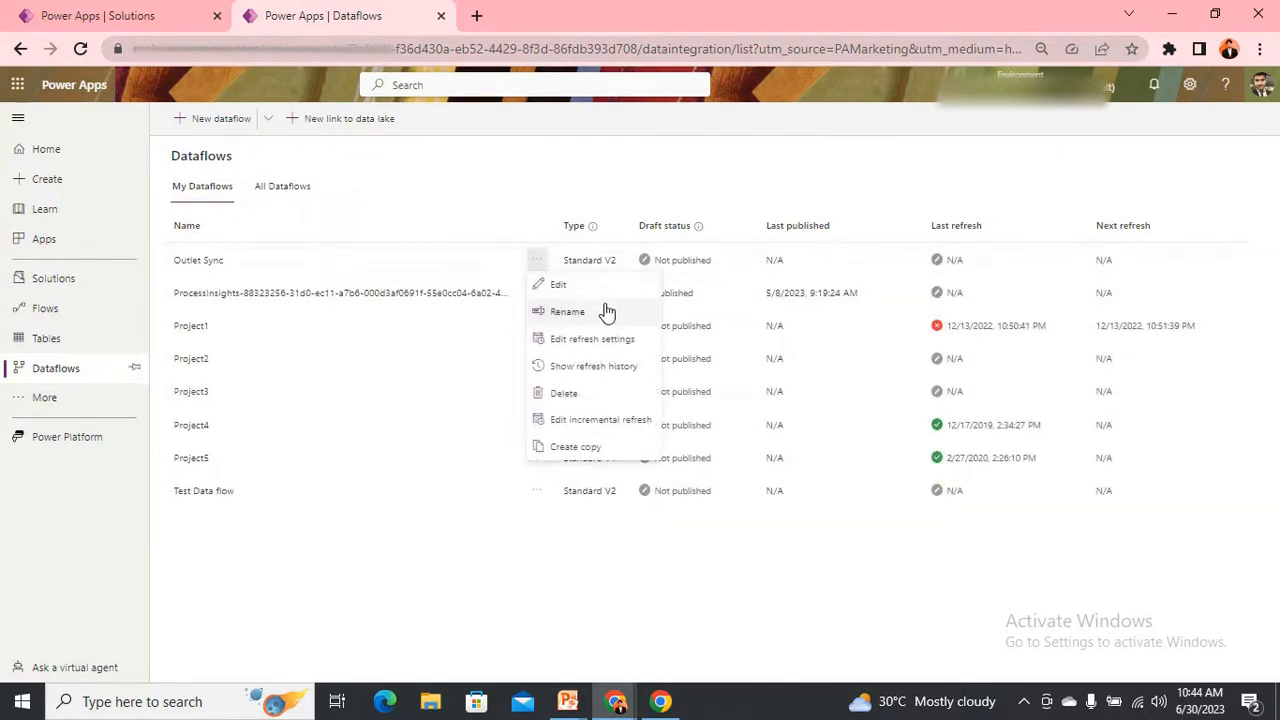
click(560, 287)
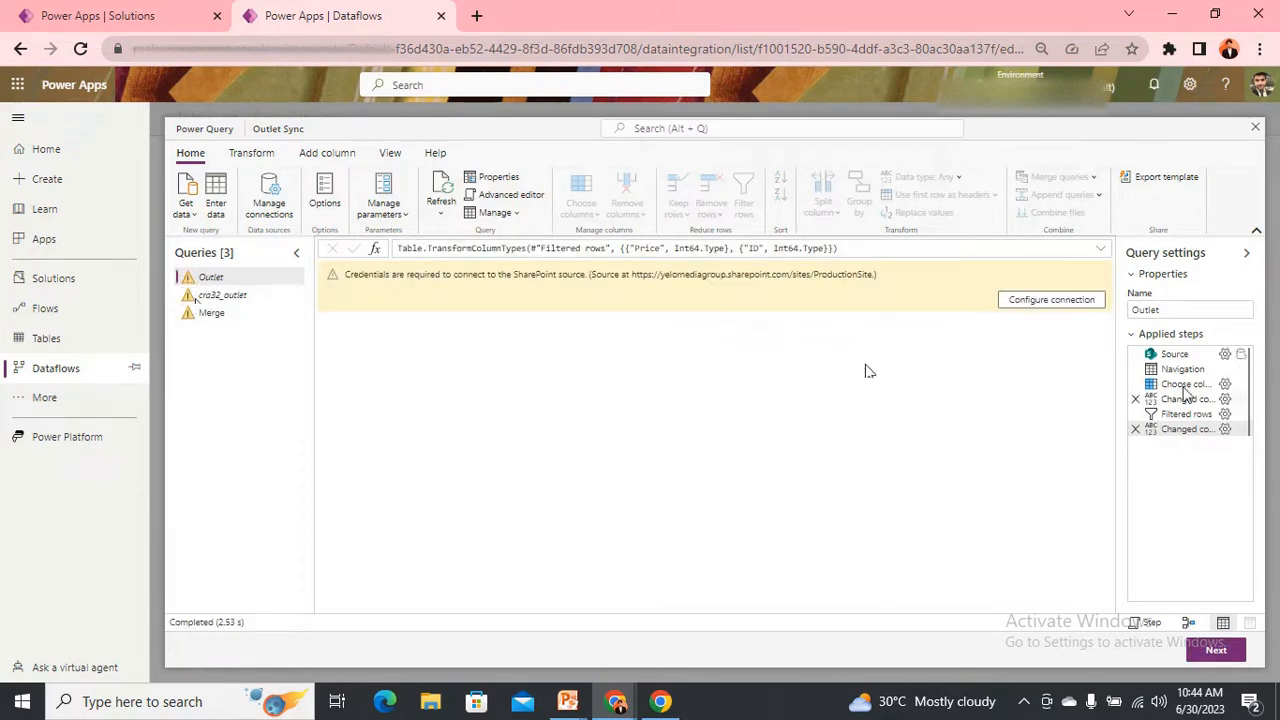
Step: Open the Source step settings of the Outlet query and examine its SharePoint site URL
click(1225, 355)
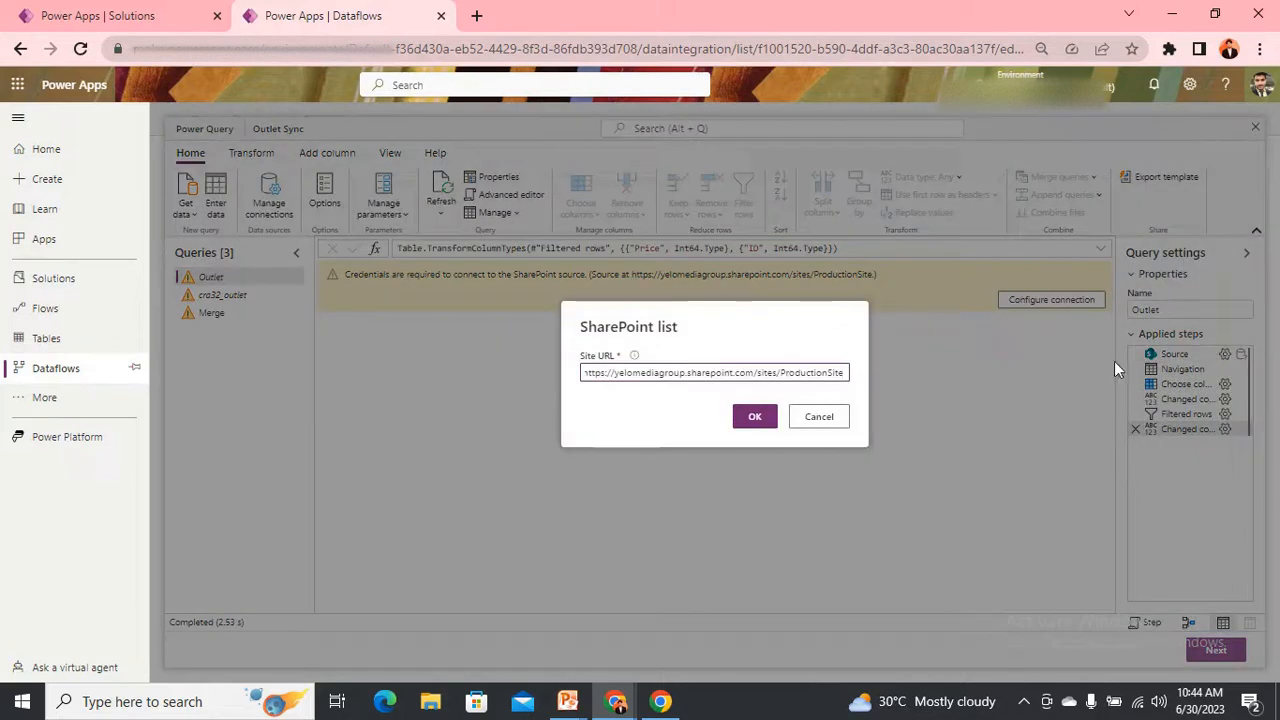
triple_click(797, 372)
click(800, 373)
drag(807, 376, 675, 376)
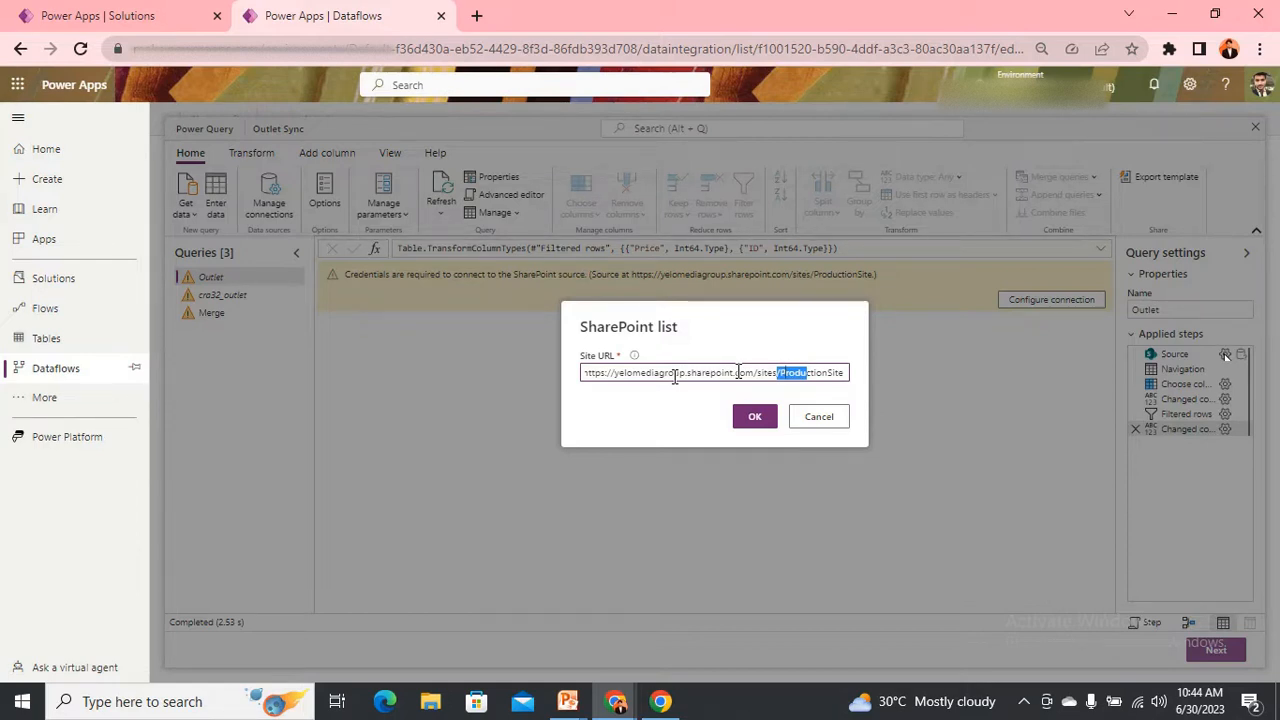
key(Left)
Step: Open the ProductionSite SharePoint document library in a new browser tab
click(478, 20)
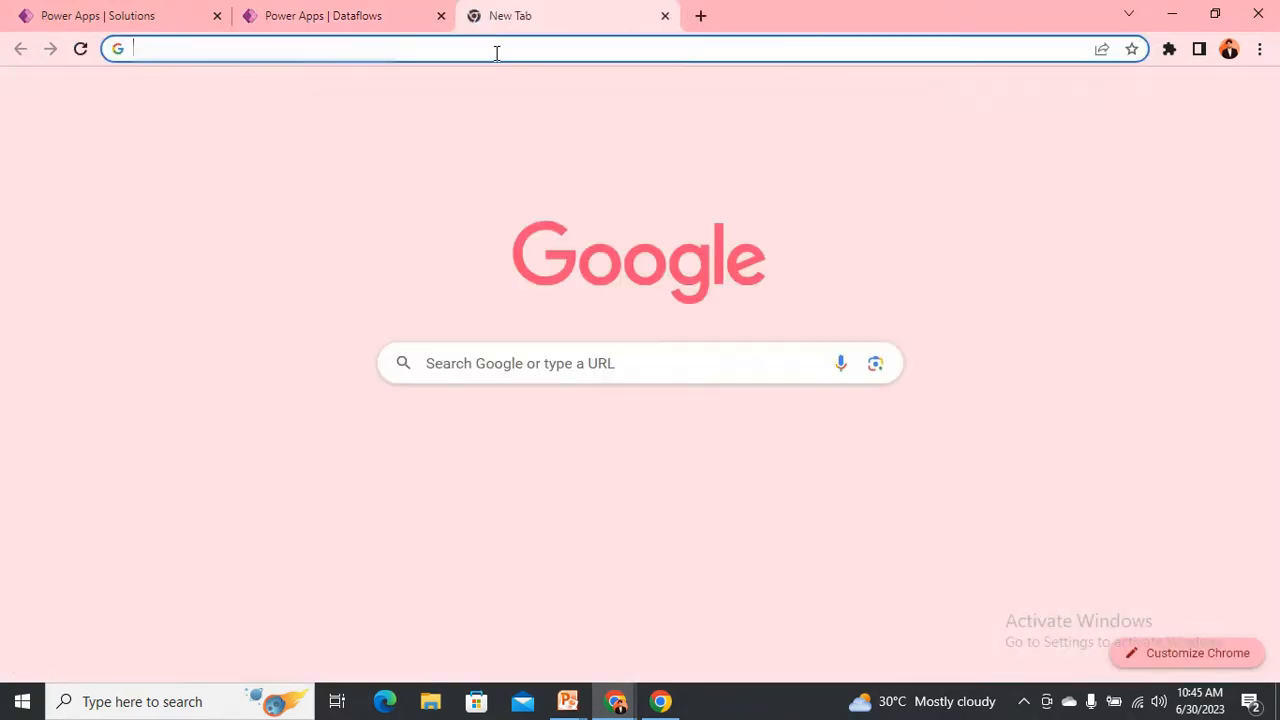
text(sh)
text(e)
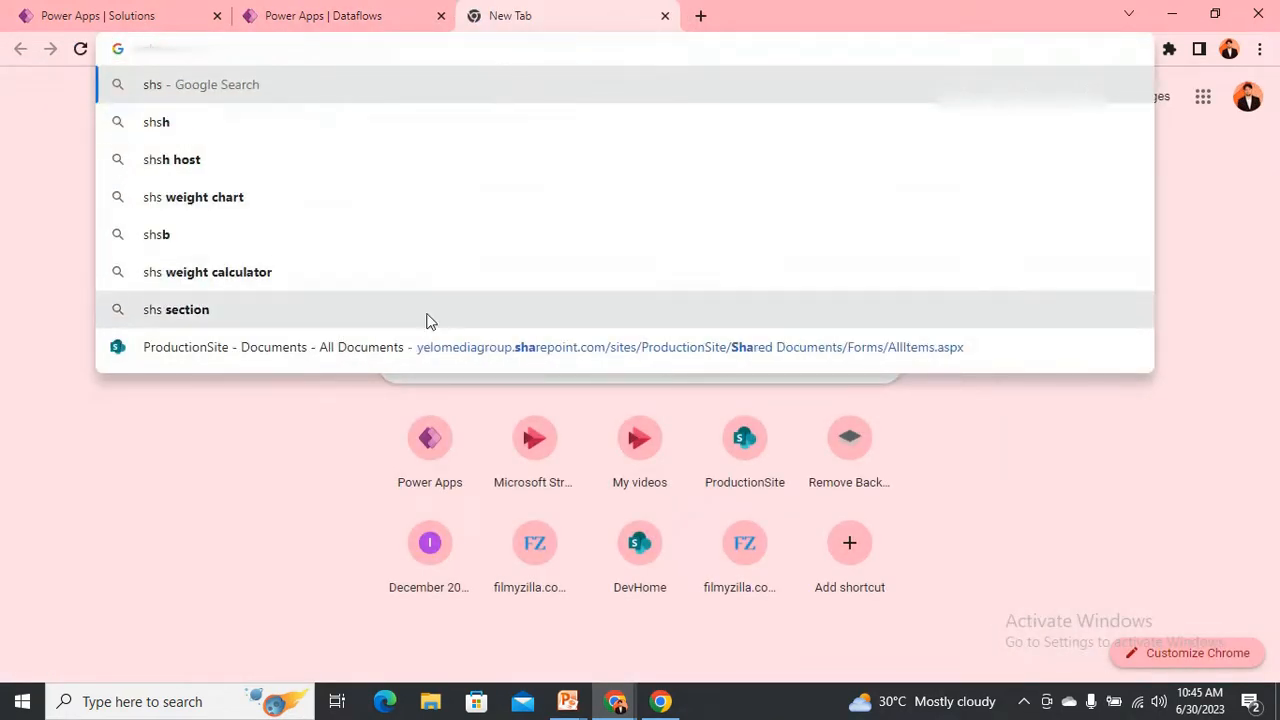
click(450, 340)
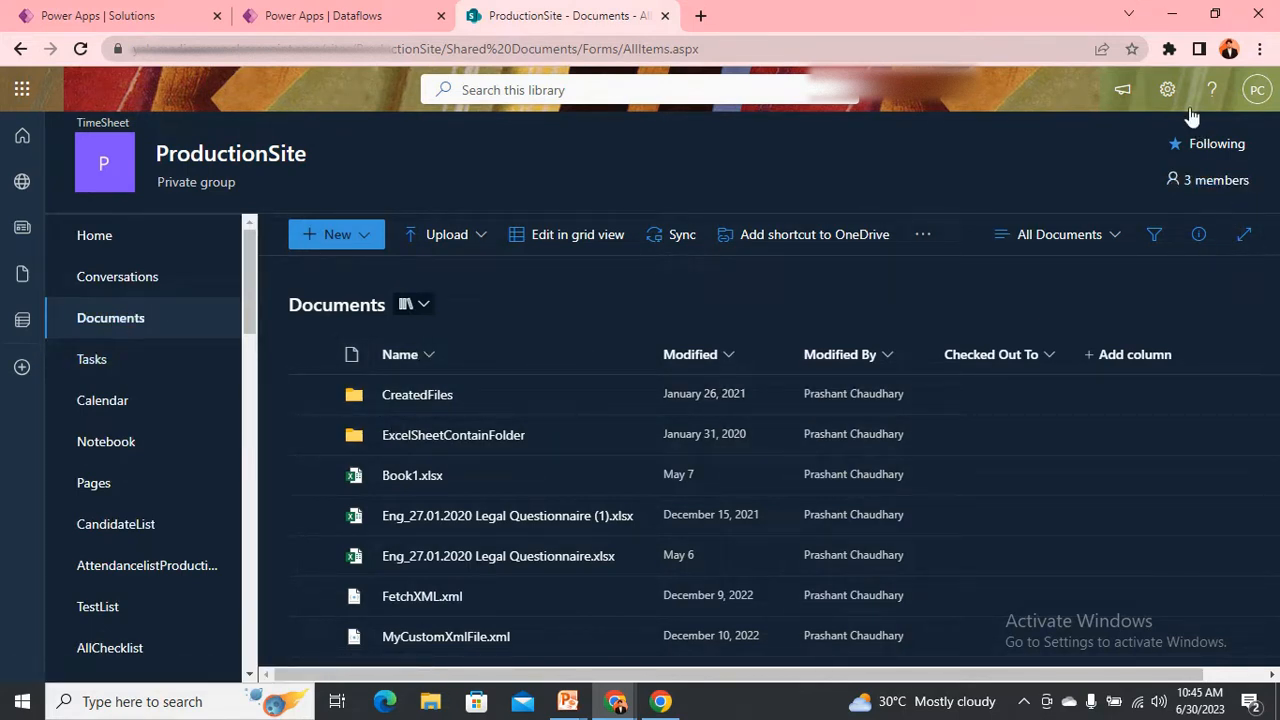
Step: Open the Outlet list in the TimeSheet subsite from ProductionSite's site contents
click(1167, 89)
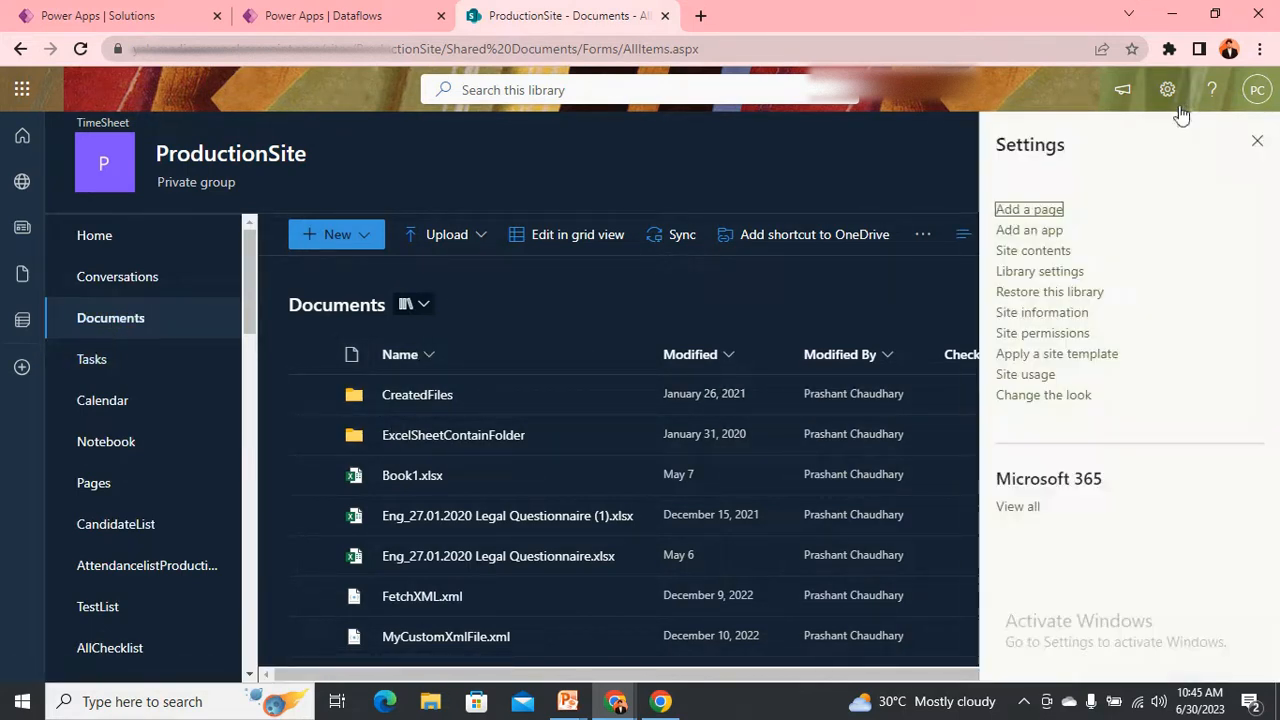
click(1030, 252)
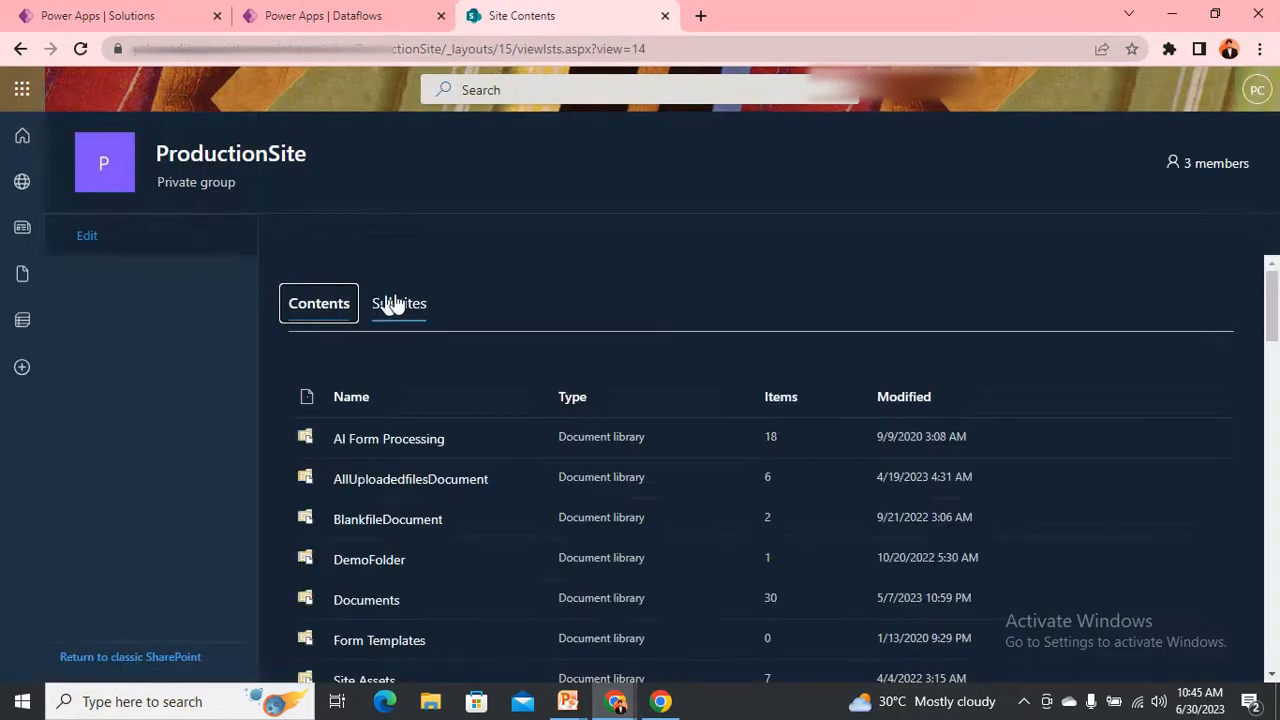
click(397, 304)
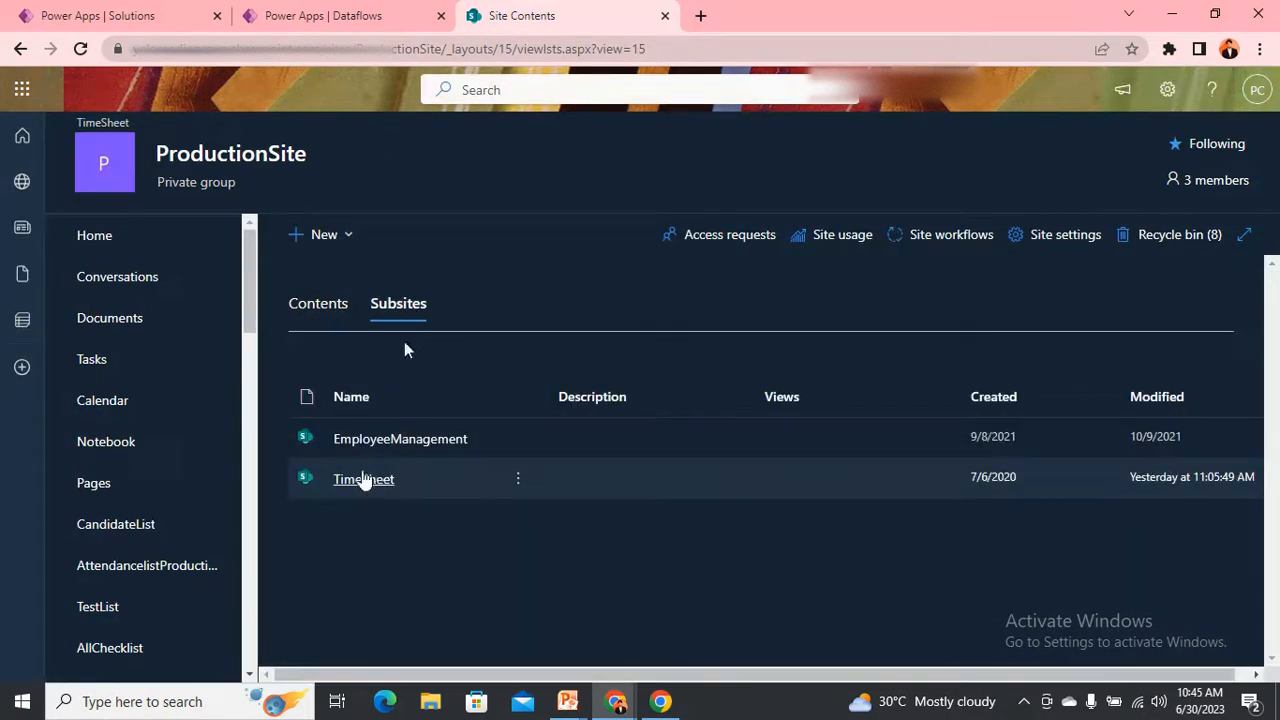
click(364, 480)
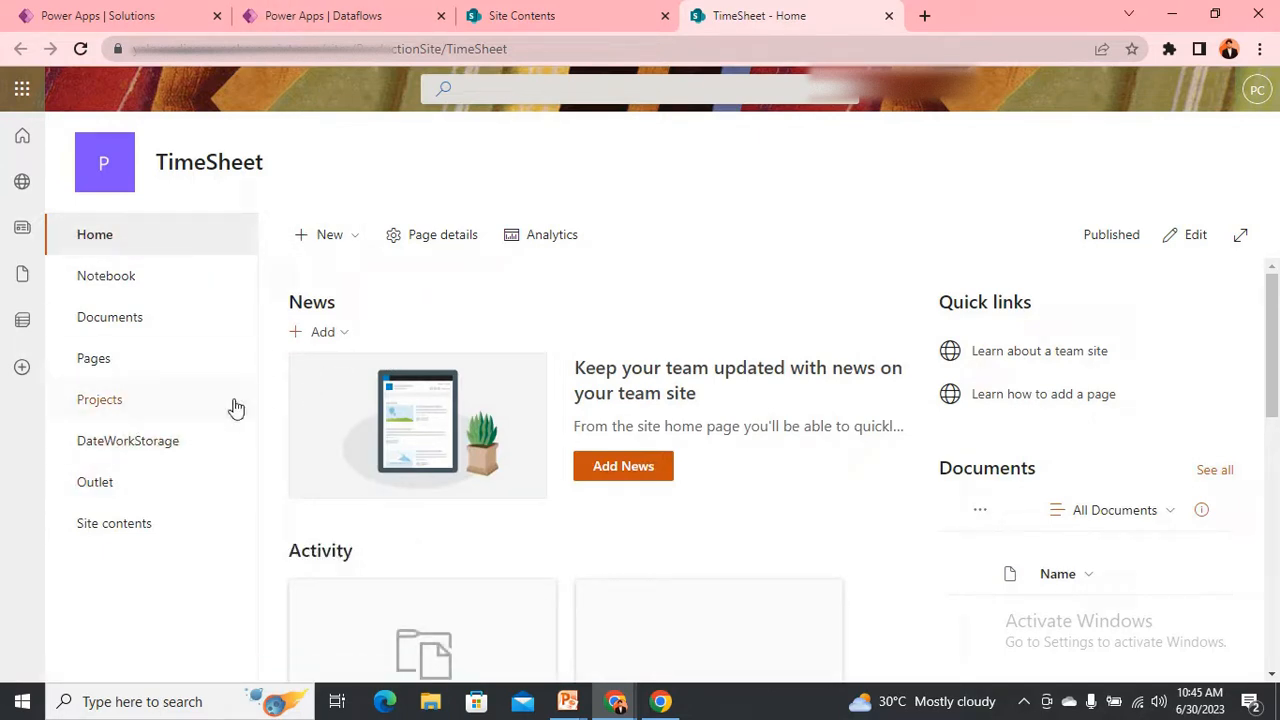
click(95, 483)
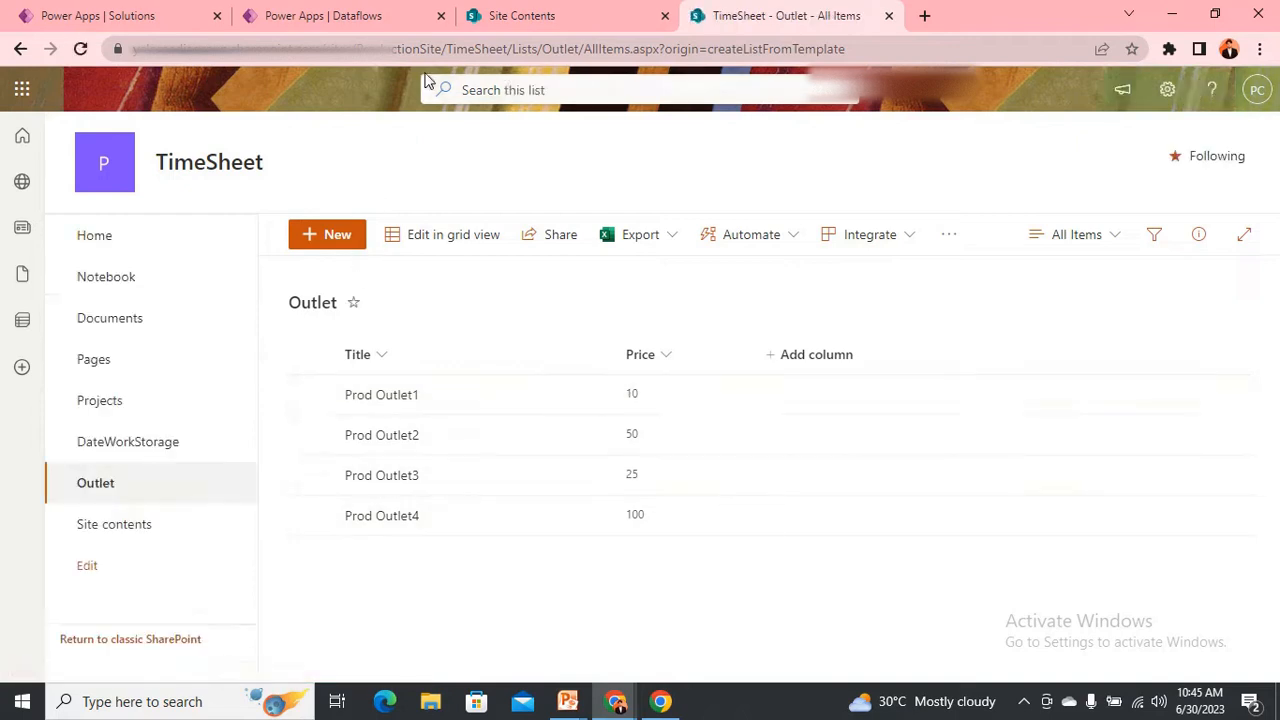
Step: Copy the part of the Outlet list's web address that ends with /ProductionSite/TimeSheet
click(500, 50)
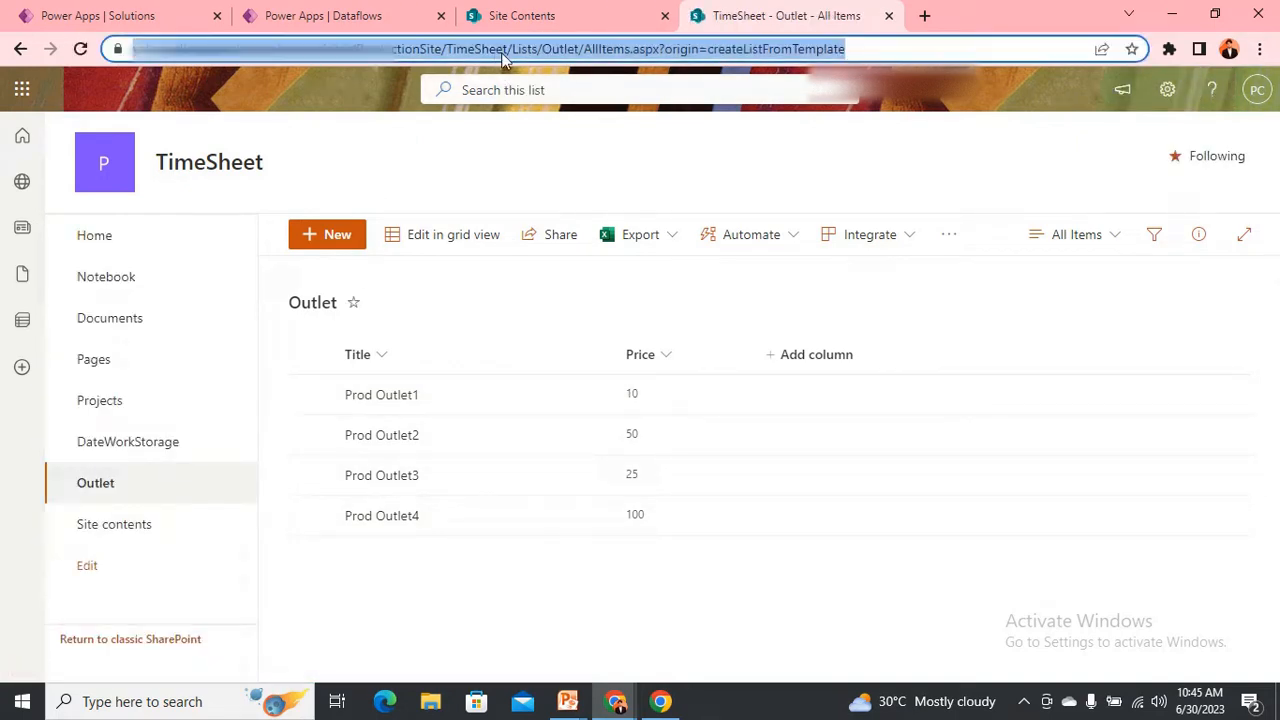
click(555, 48)
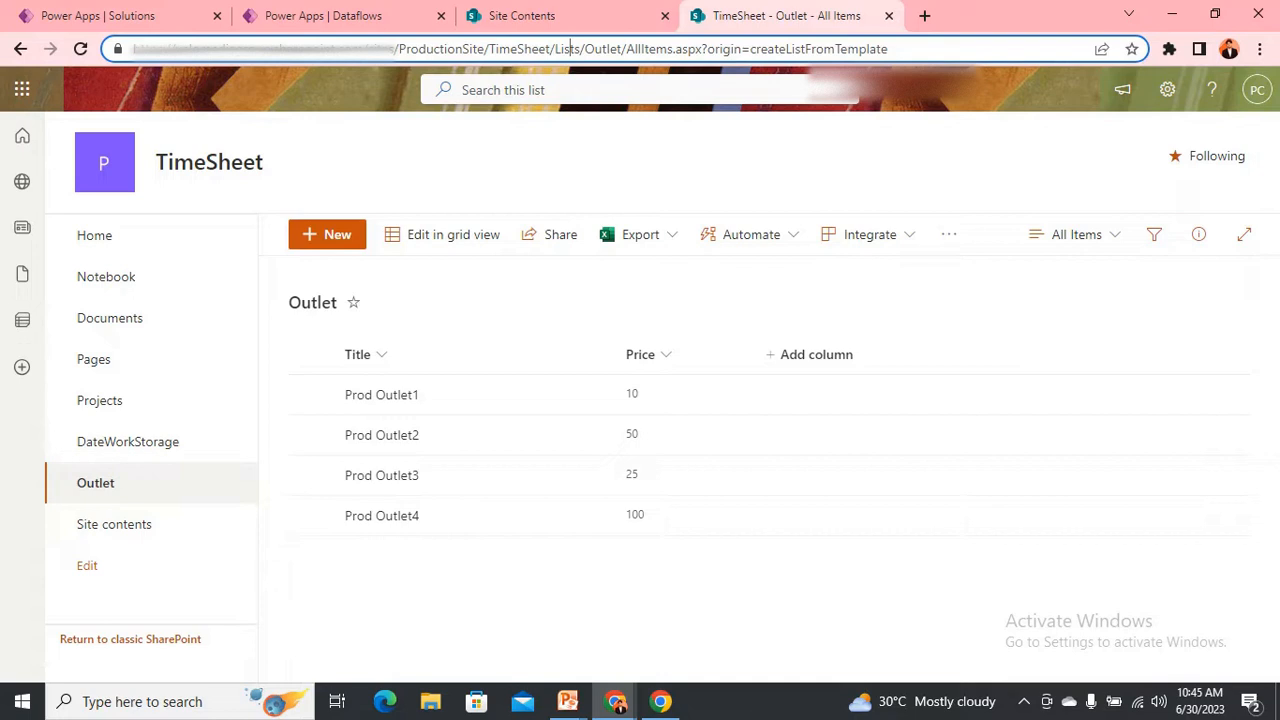
key(shift+Home)
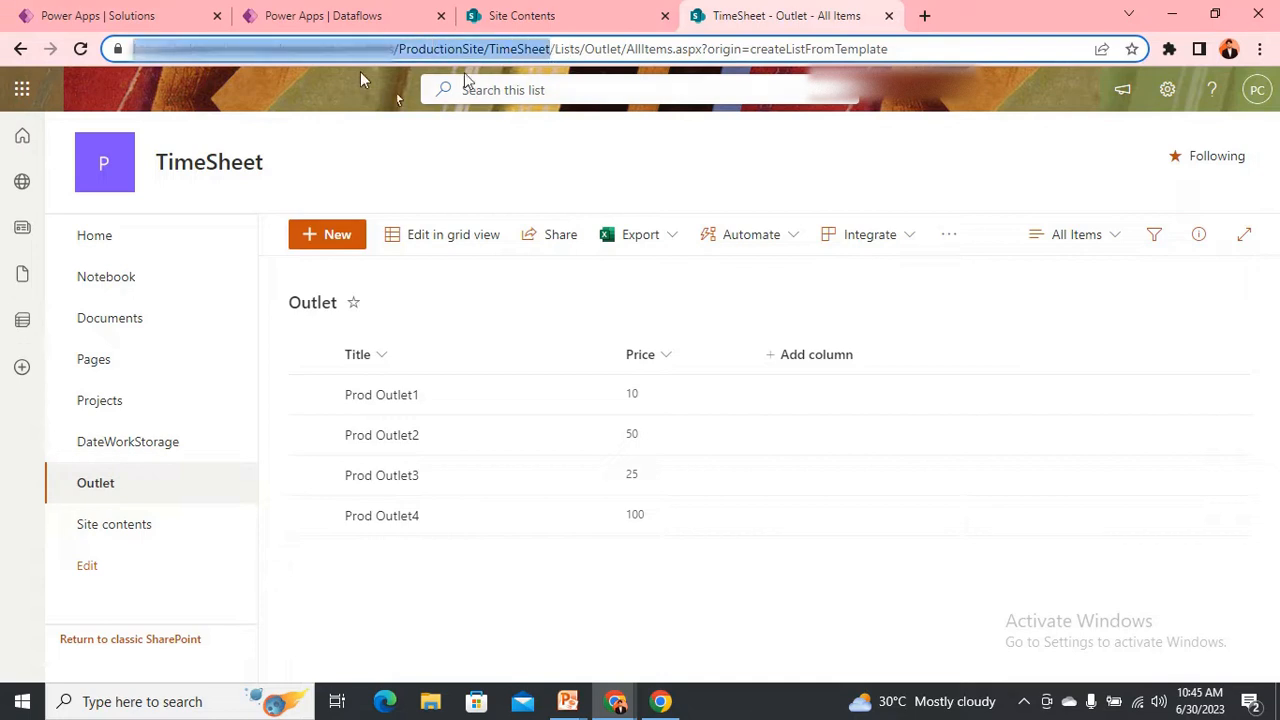
click(86, 12)
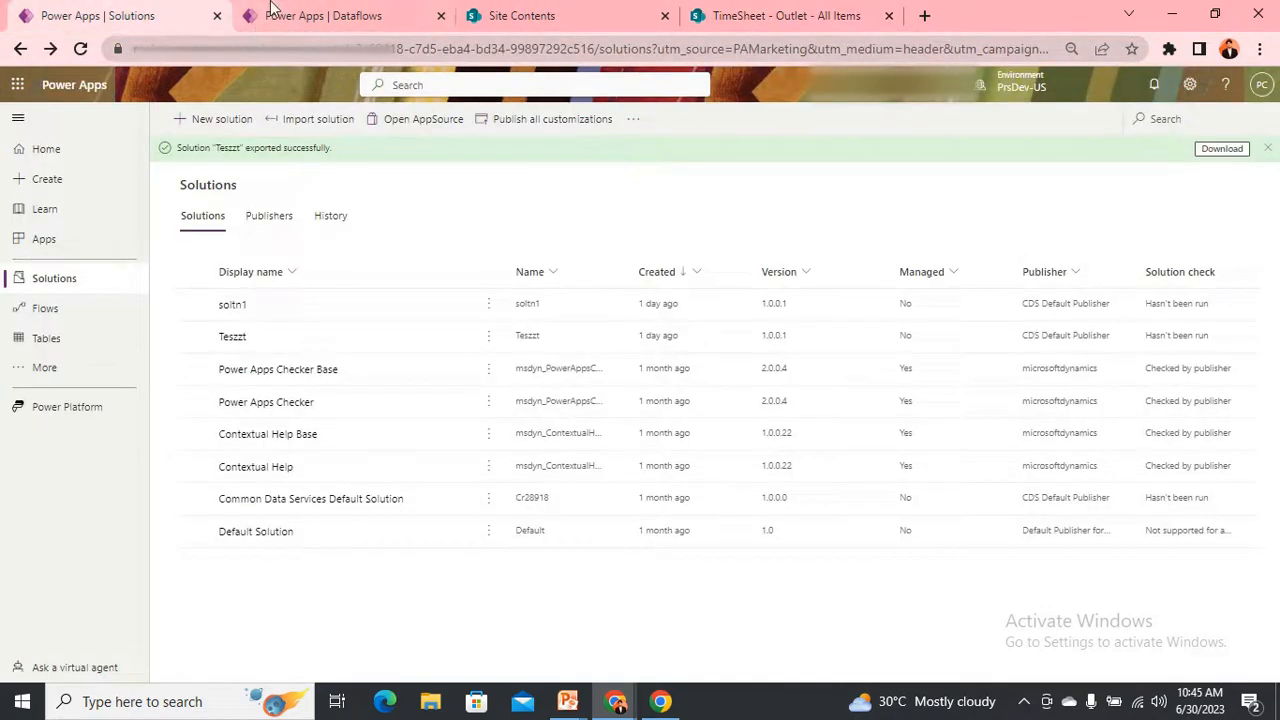
click(300, 10)
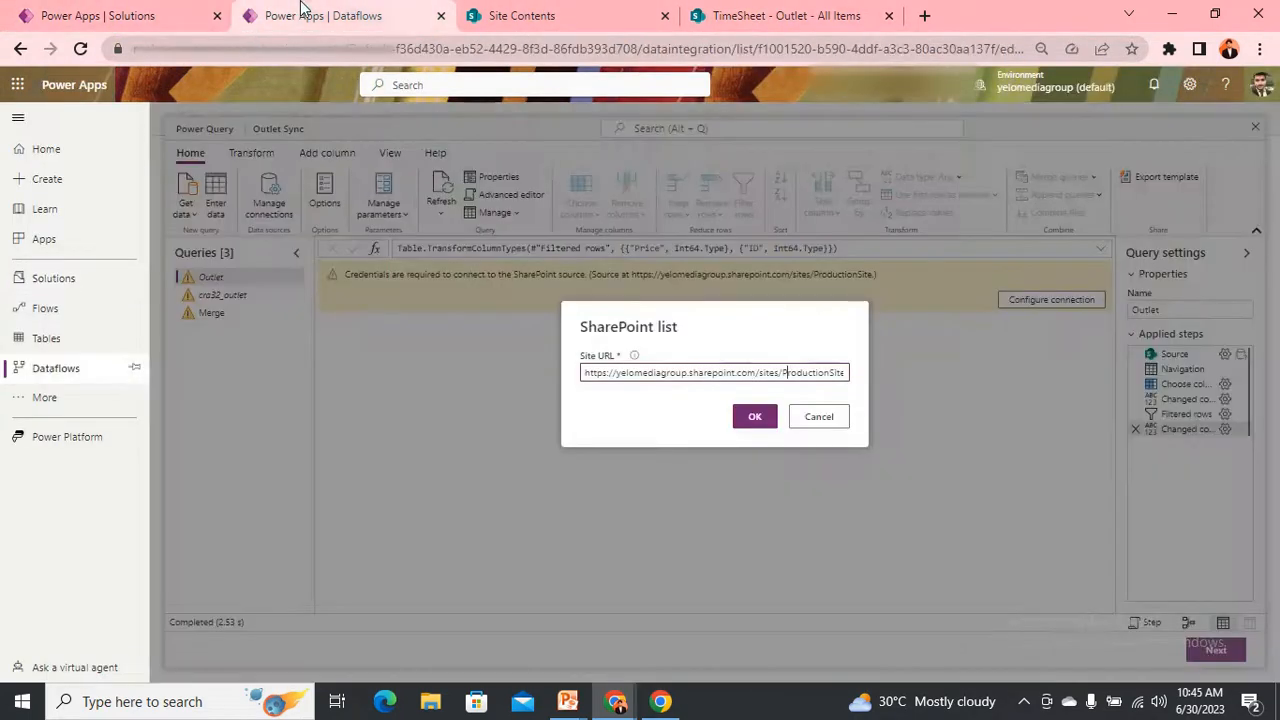
triple_click(823, 373)
text(https://yelomediagroup.sharepoint.com/sites/ProductionSite/TimeSheet)
click(754, 416)
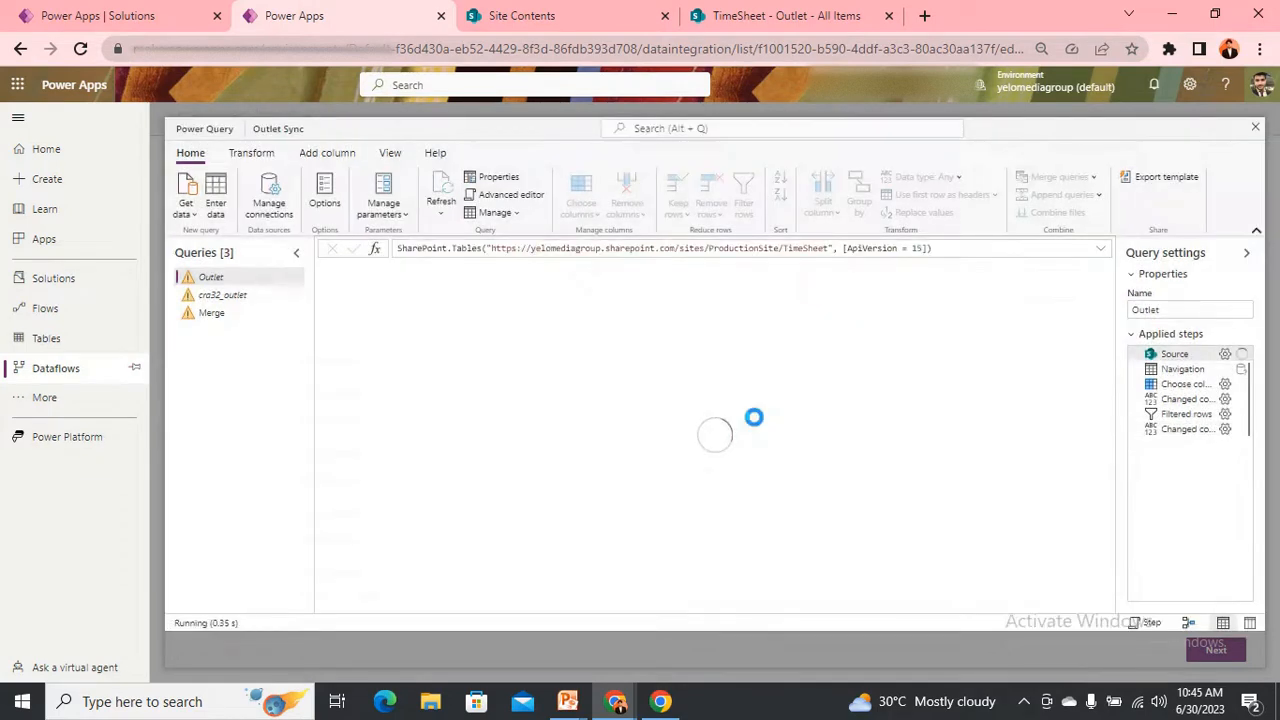
click(1060, 301)
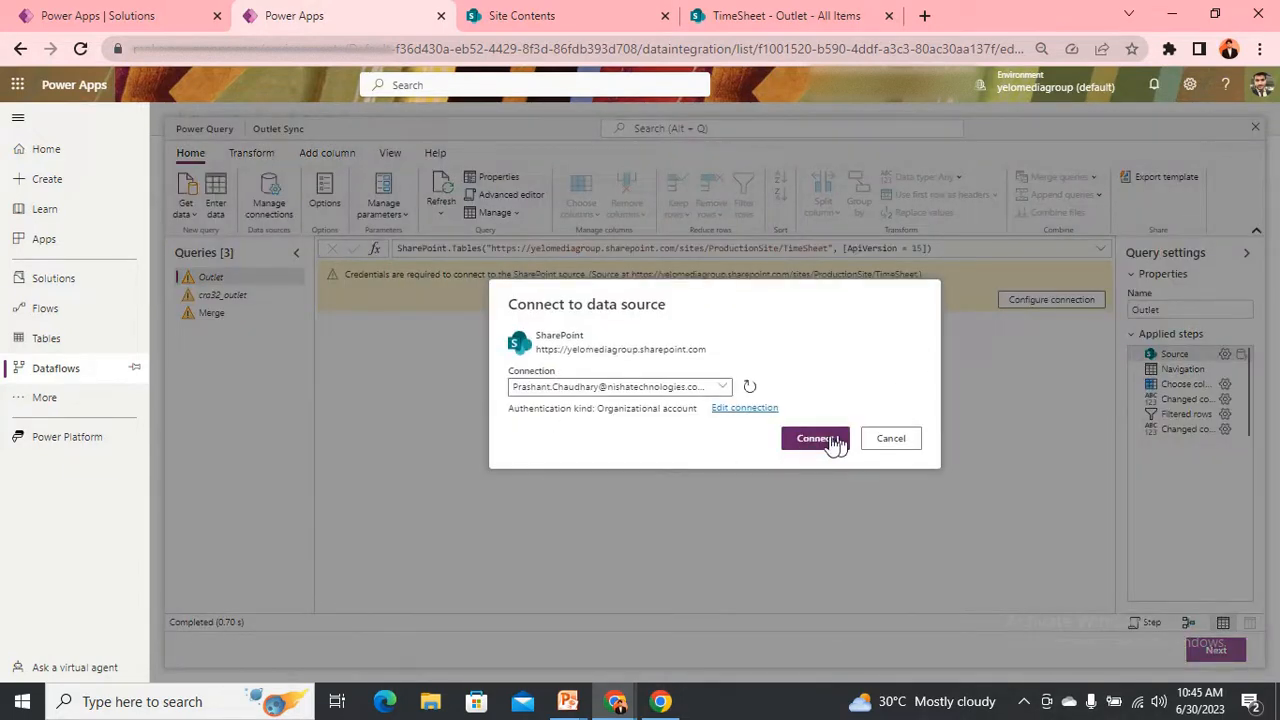
click(815, 438)
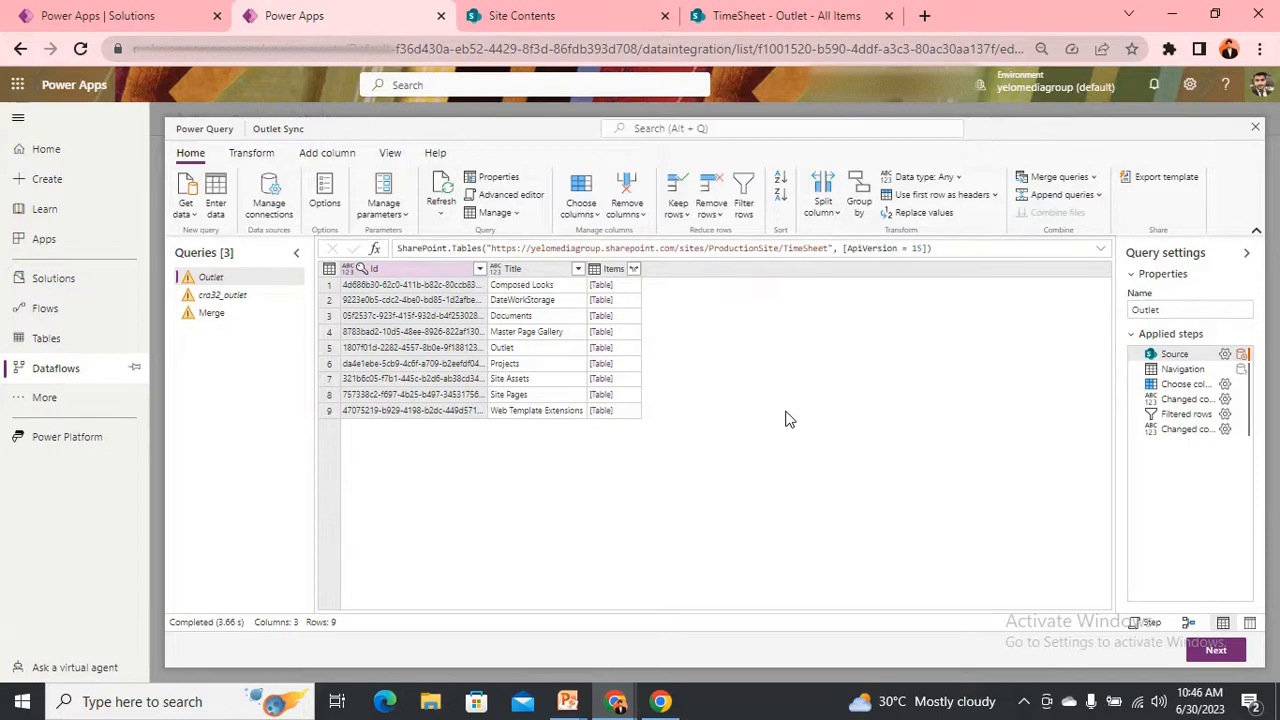
Step: Connect the cra32_outlet query's CommonDataService source by signing in with the organizational account
click(225, 296)
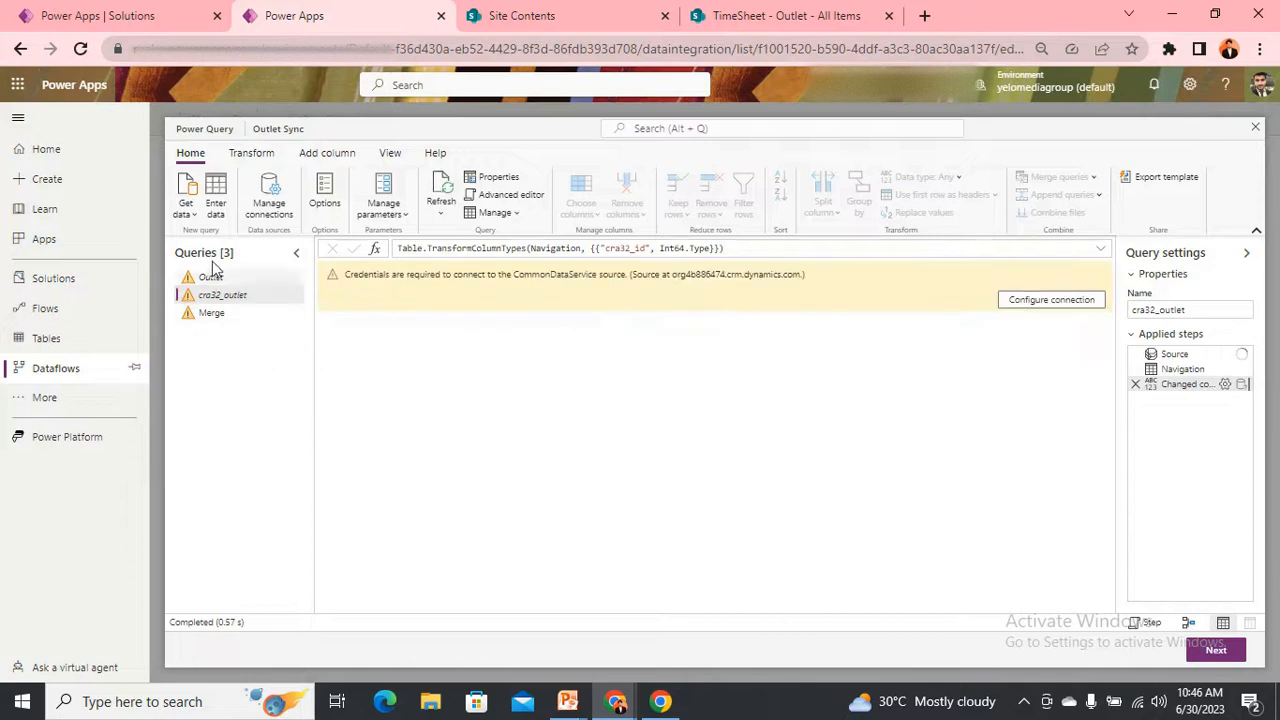
click(1243, 356)
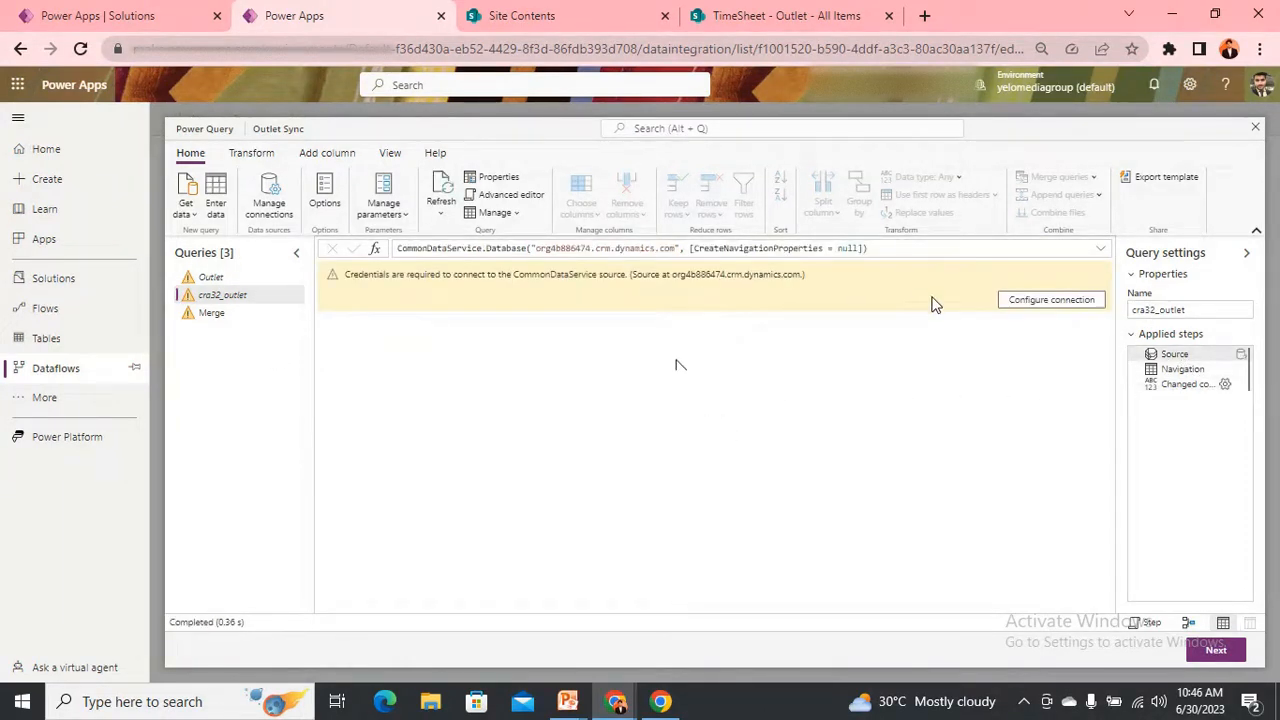
click(1037, 303)
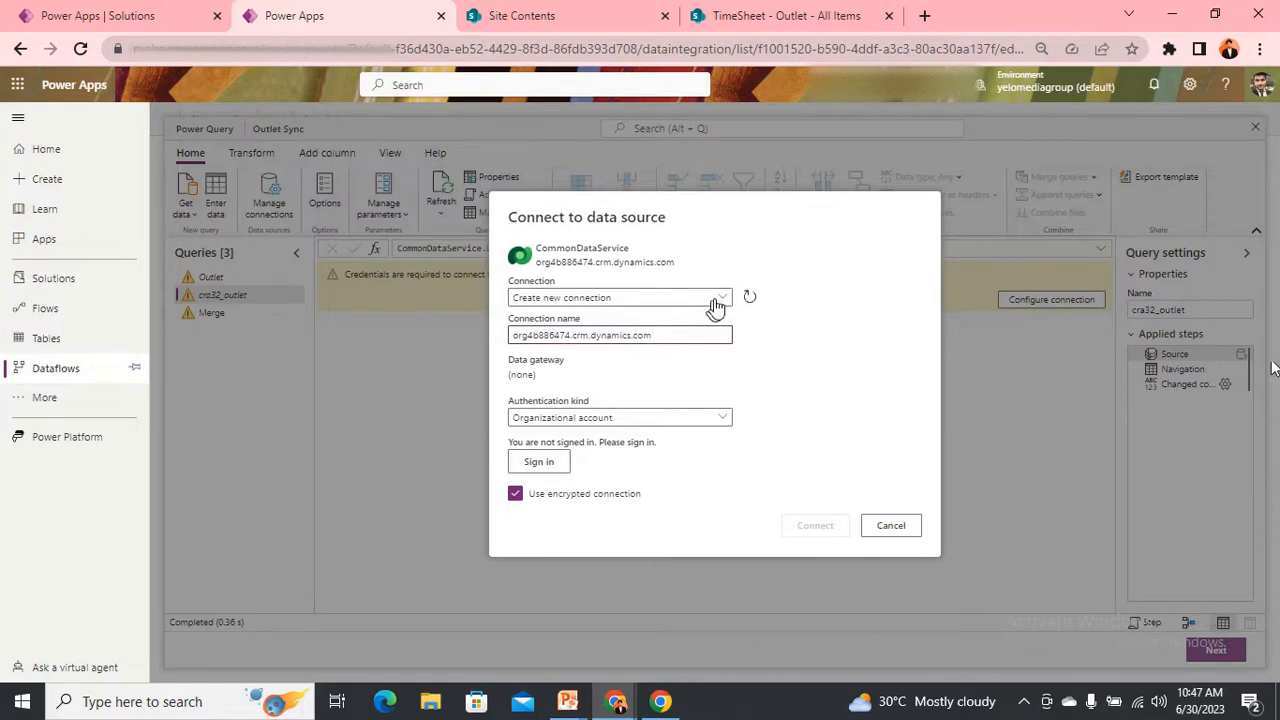
click(749, 297)
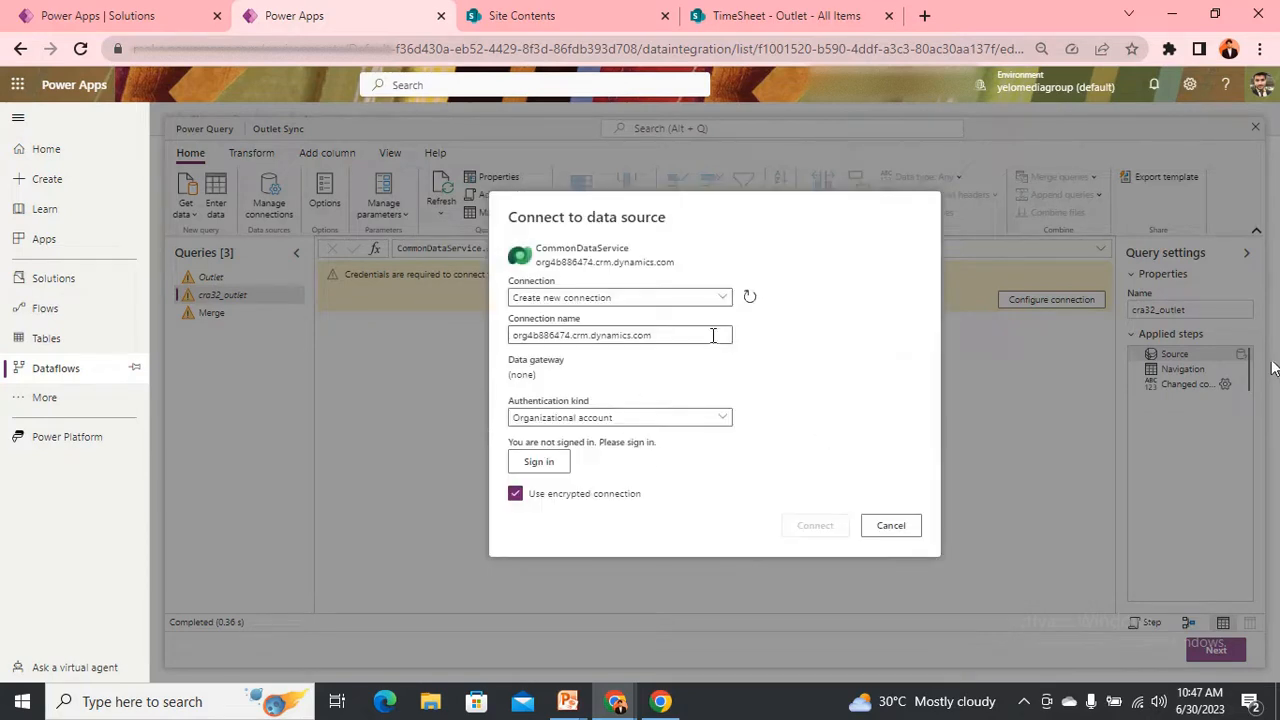
click(553, 461)
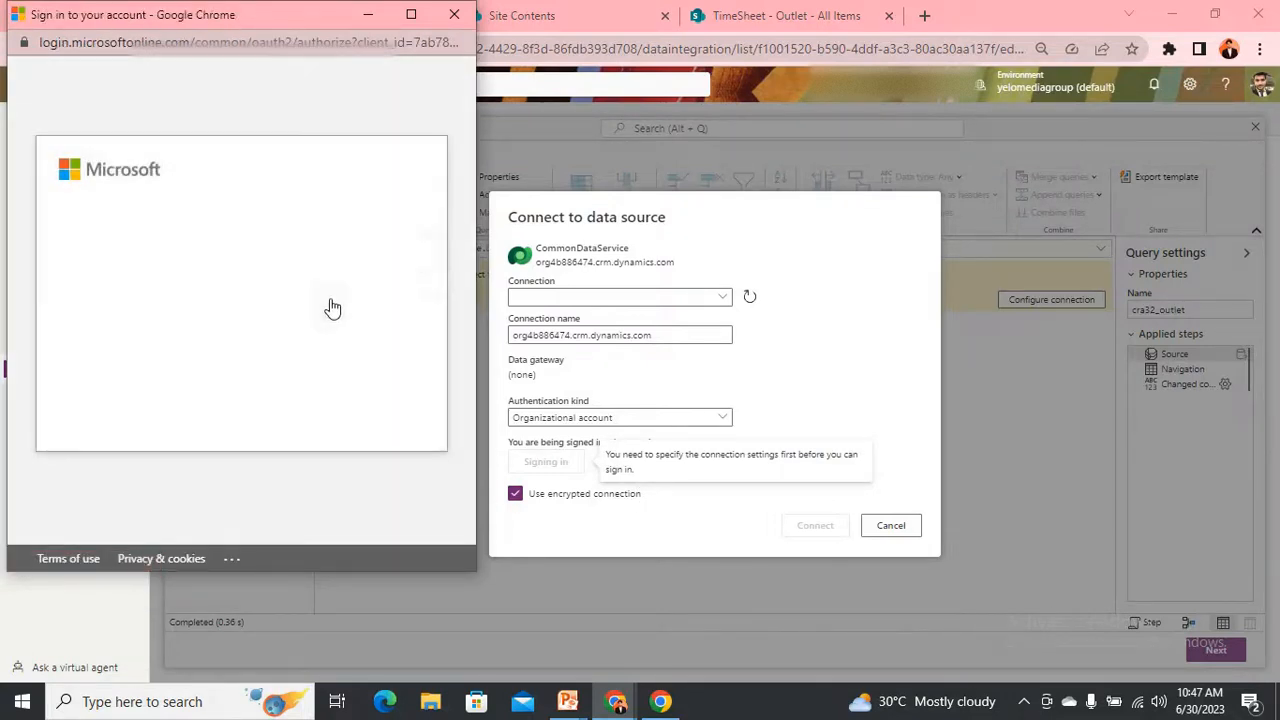
click(157, 250)
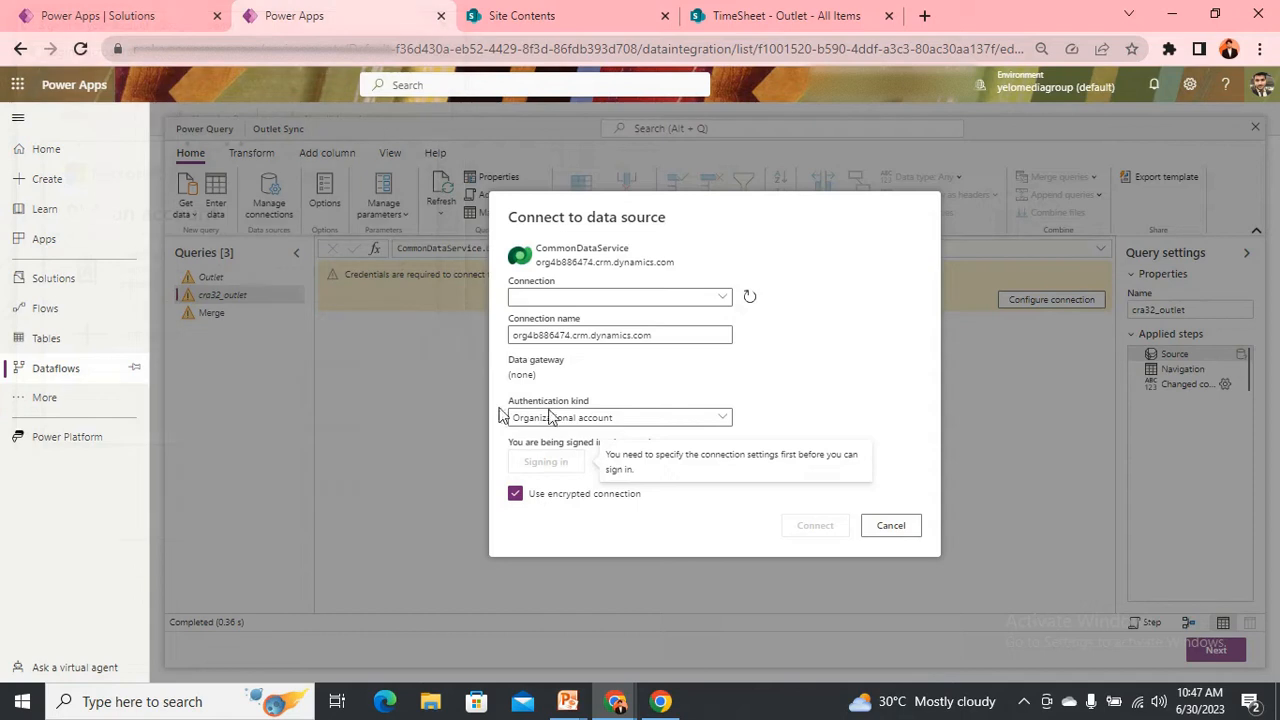
click(820, 440)
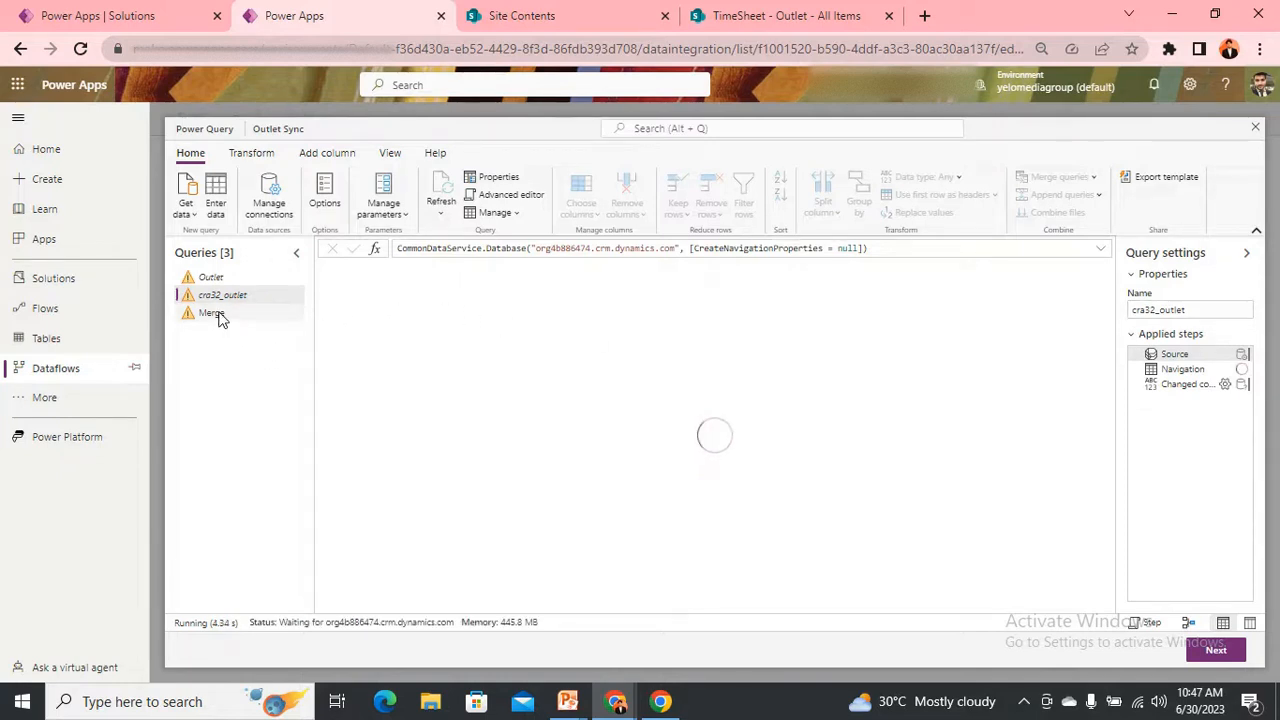
Step: Examine the Outlet query's applied steps from Filtered rows back to Source and Navigation to locate the error
click(223, 277)
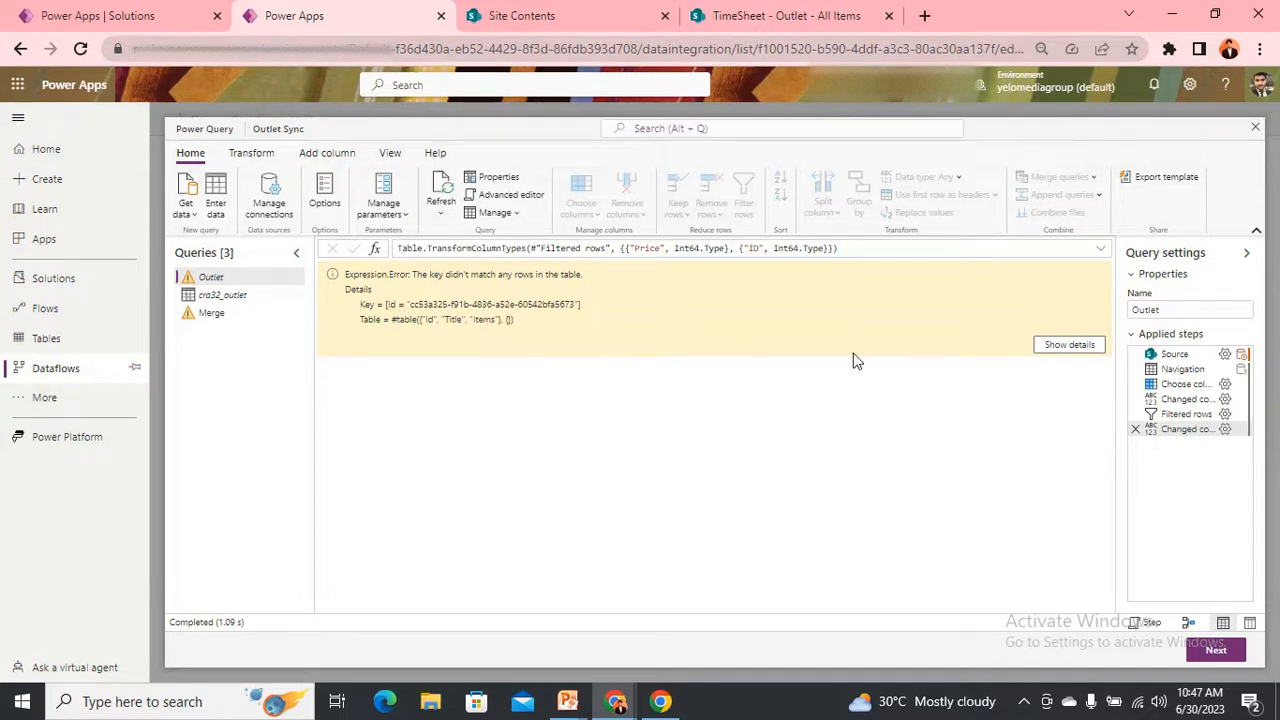
click(1178, 415)
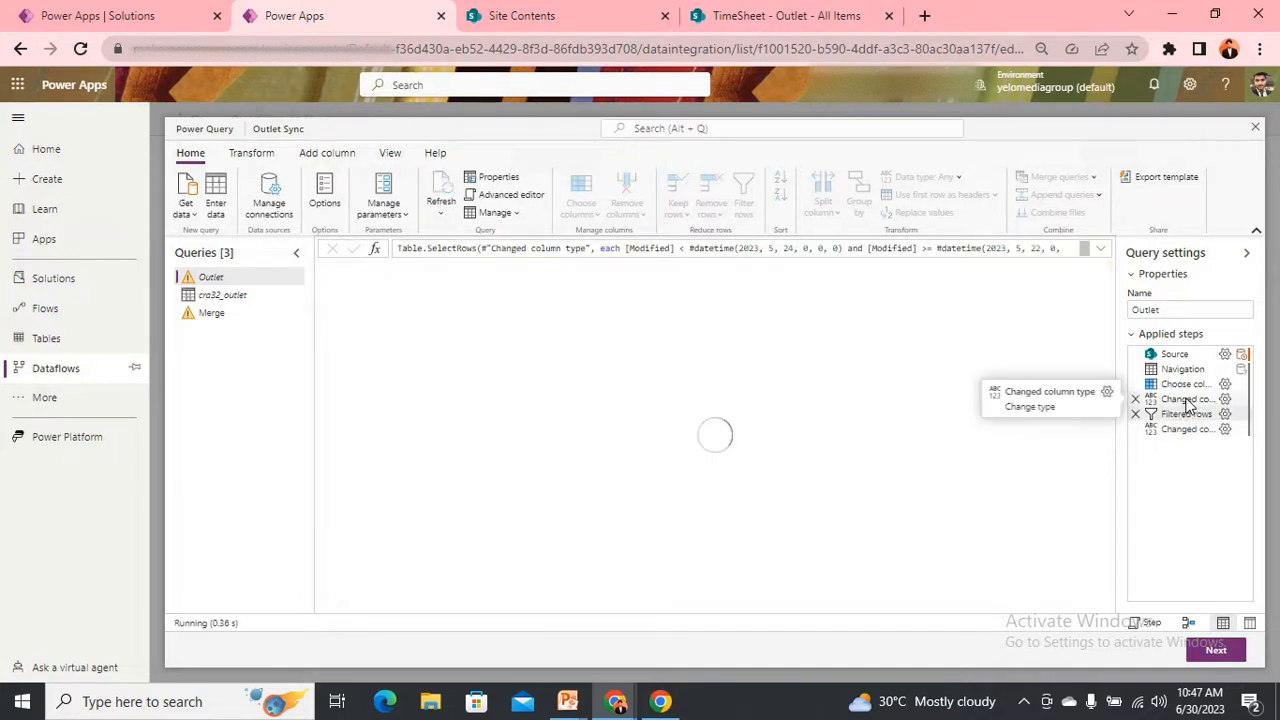
click(1188, 398)
click(1184, 369)
click(1186, 355)
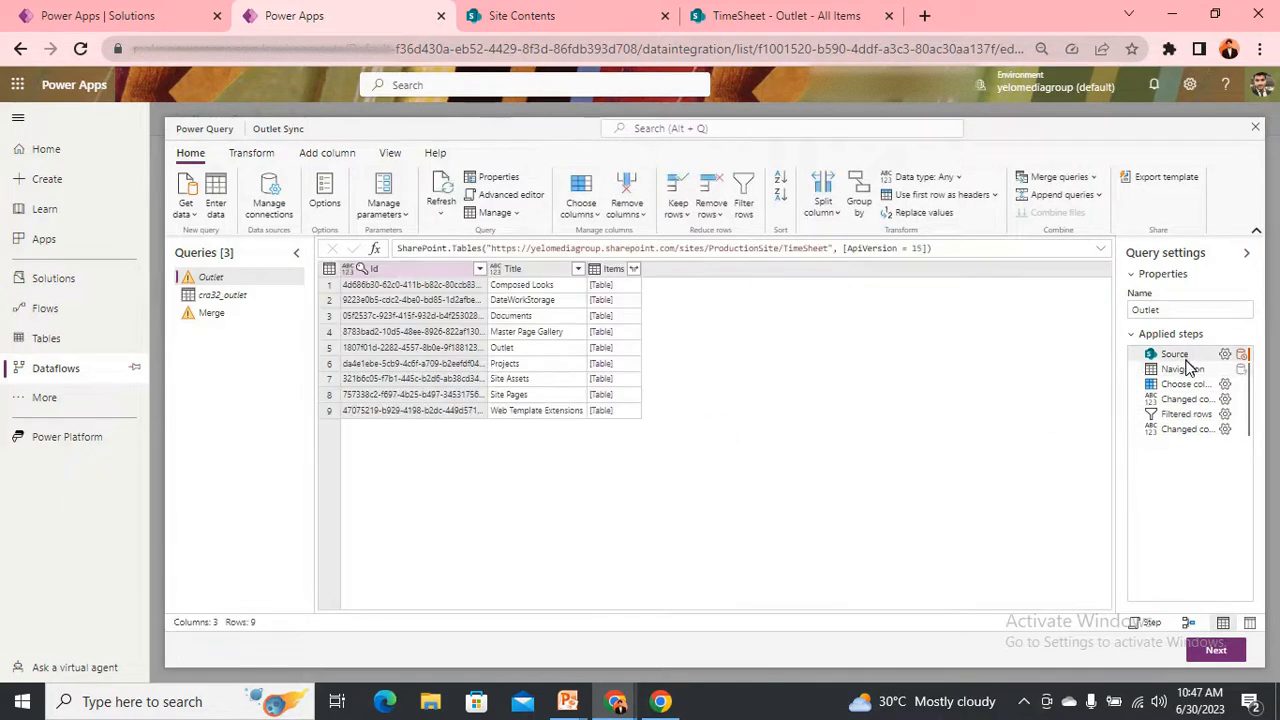
click(1185, 377)
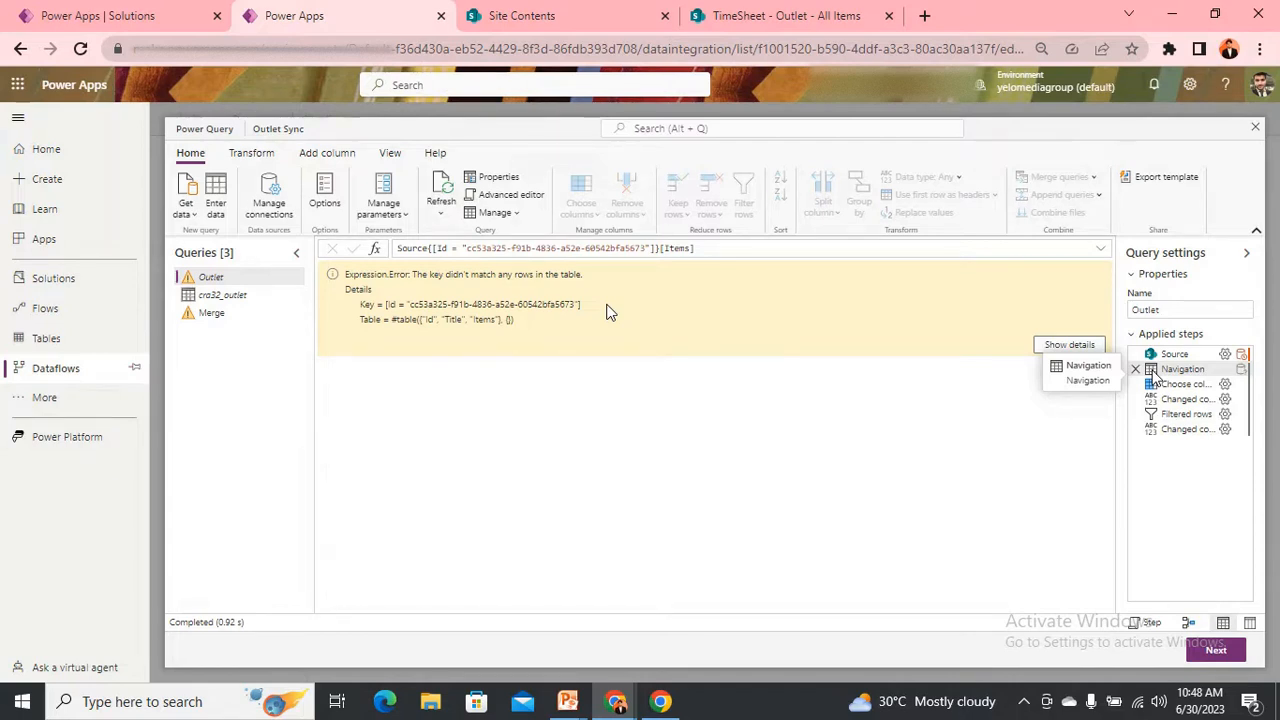
key(alt+Tab)
key(alt+Tab)
key(alt+Tab)
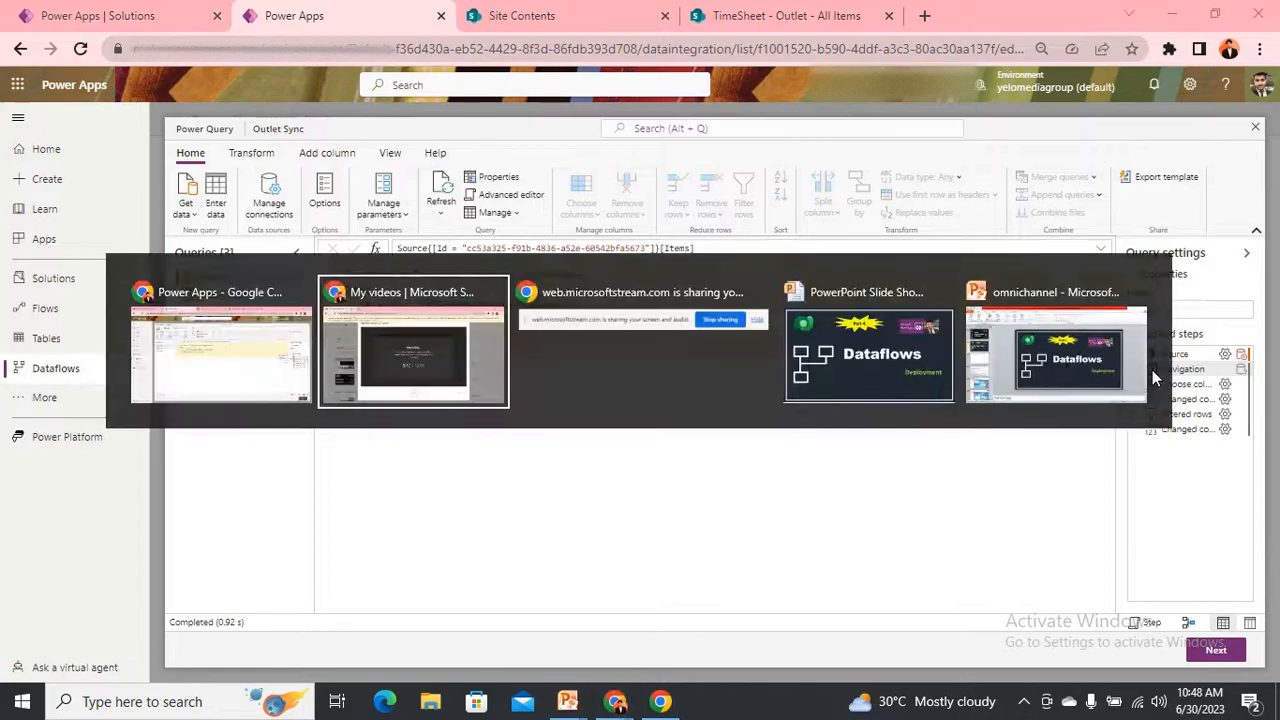